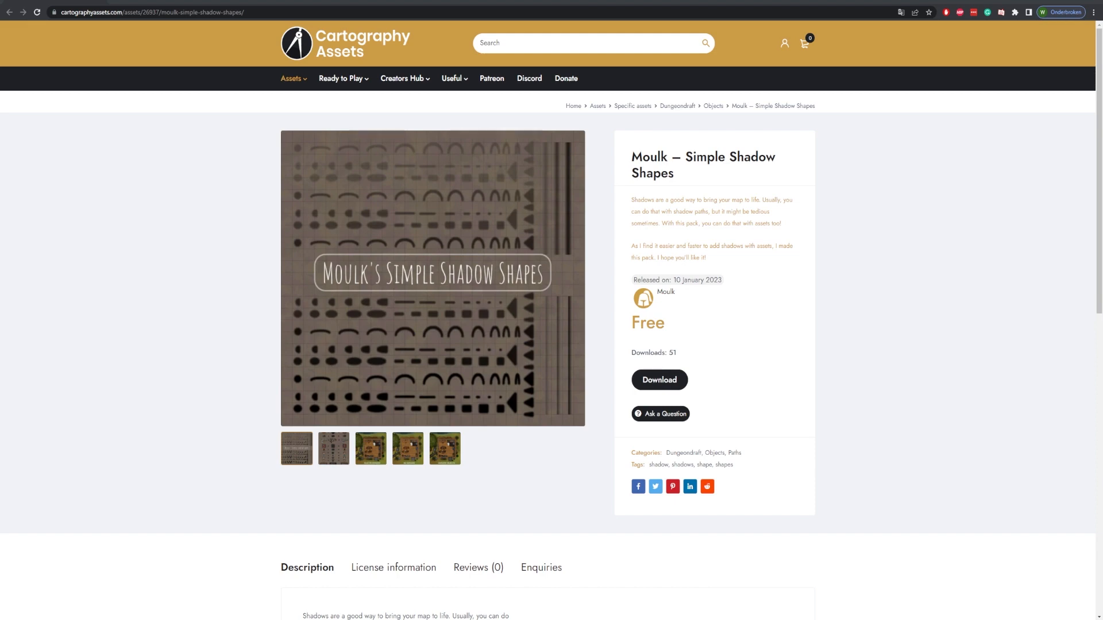
# Step: Enlarge the Moulk – Simple Shadow Shapes page and examine the second preview image with its object-plus-shadow examples
pyautogui.hotkey('ctrl', '+')
pyautogui.scroll(-1, 395, 297)
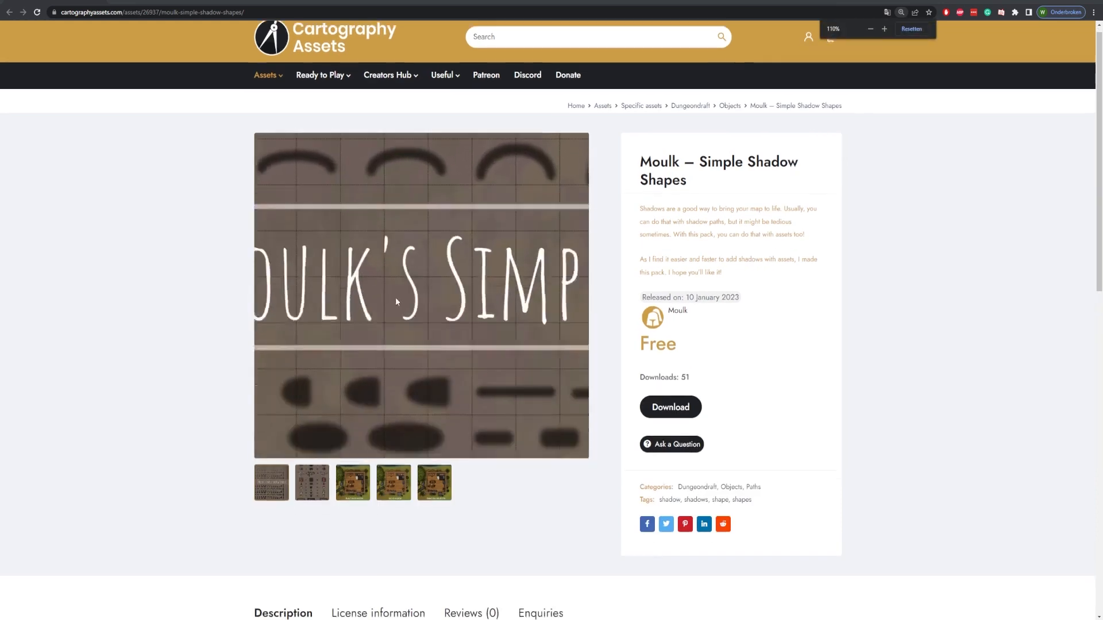
pyautogui.hotkey('ctrl', '+')
pyautogui.hotkey('ctrl', '+')
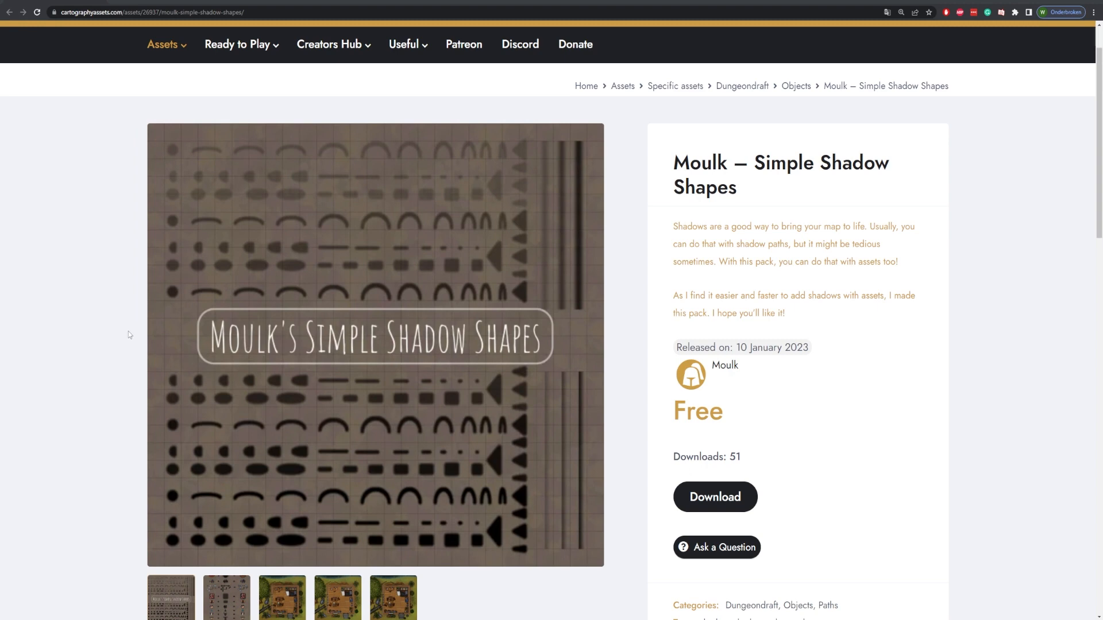
pyautogui.click(226, 613)
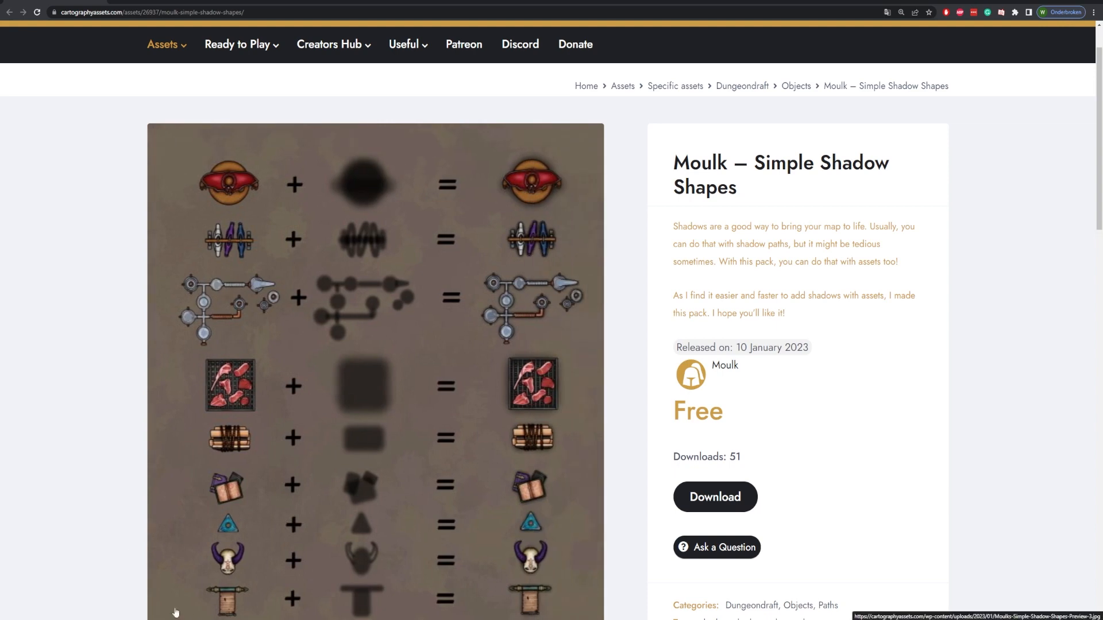
pyautogui.scroll(-1, 291, 438)
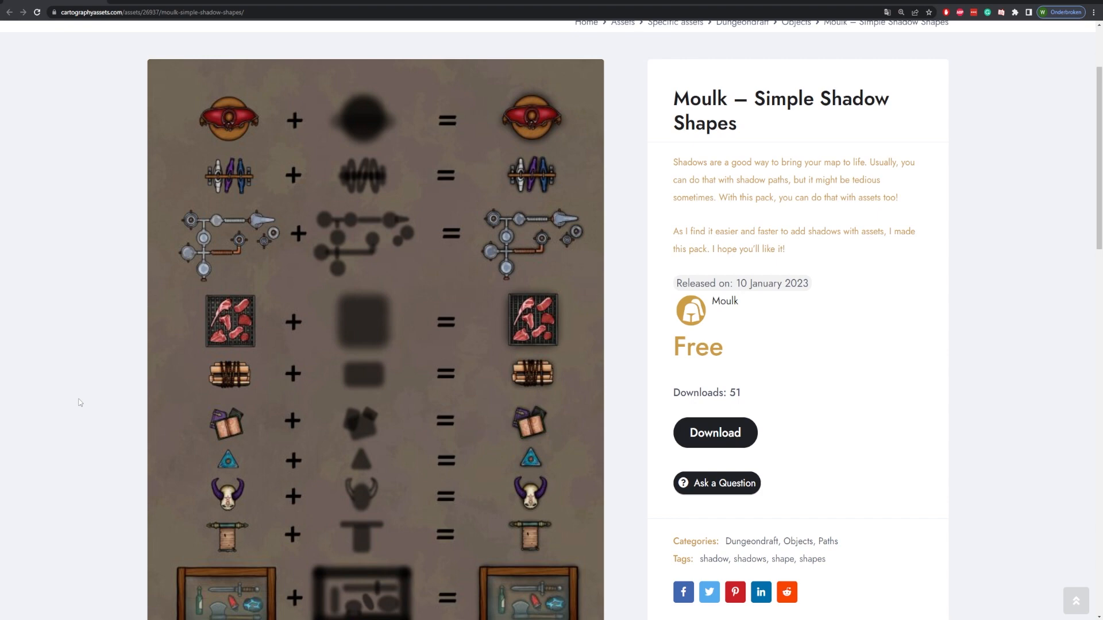
pyautogui.scroll(-2, 81, 403)
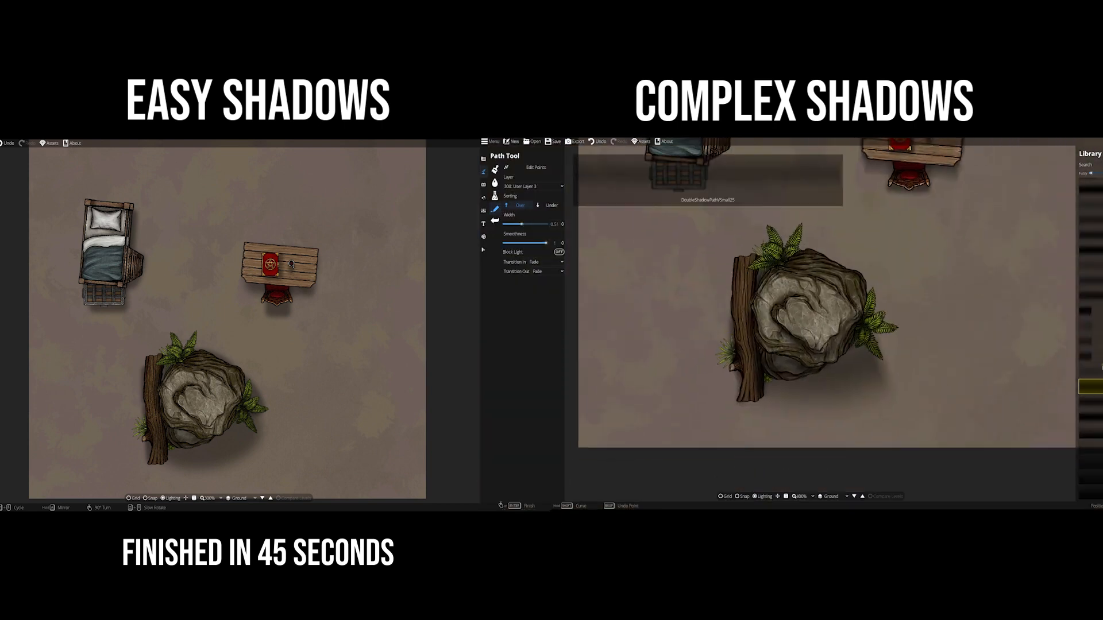
# Step: In Dungeondraft, finish the rock's shadow path and draw shadow paths along the bed's foot end and right side using a different shadow texture
pyautogui.press('Return')
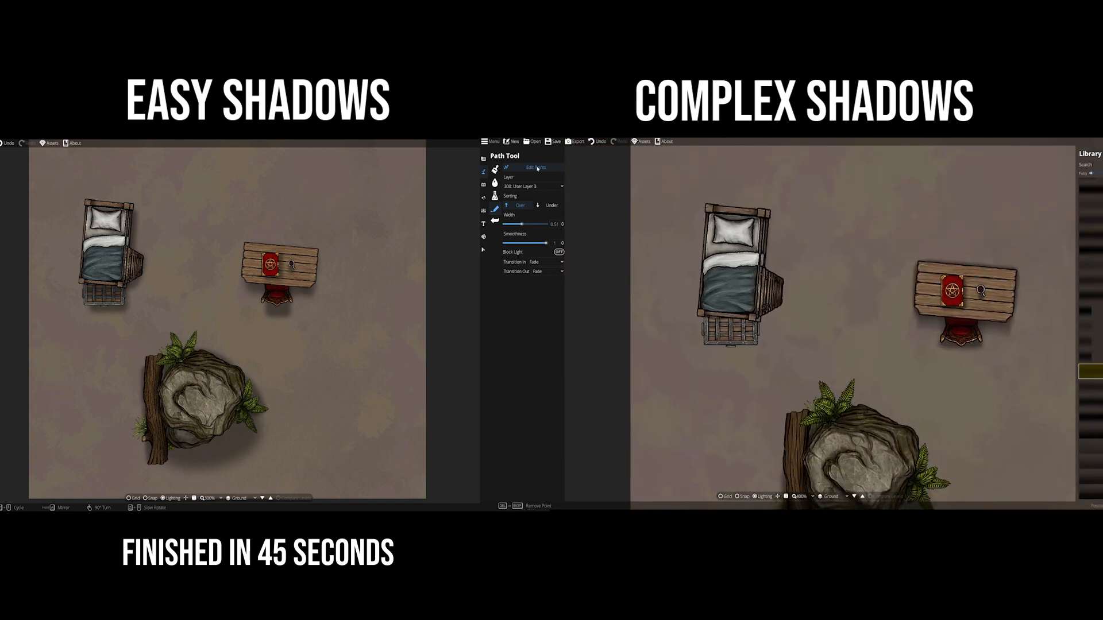
pyautogui.click(1090, 387)
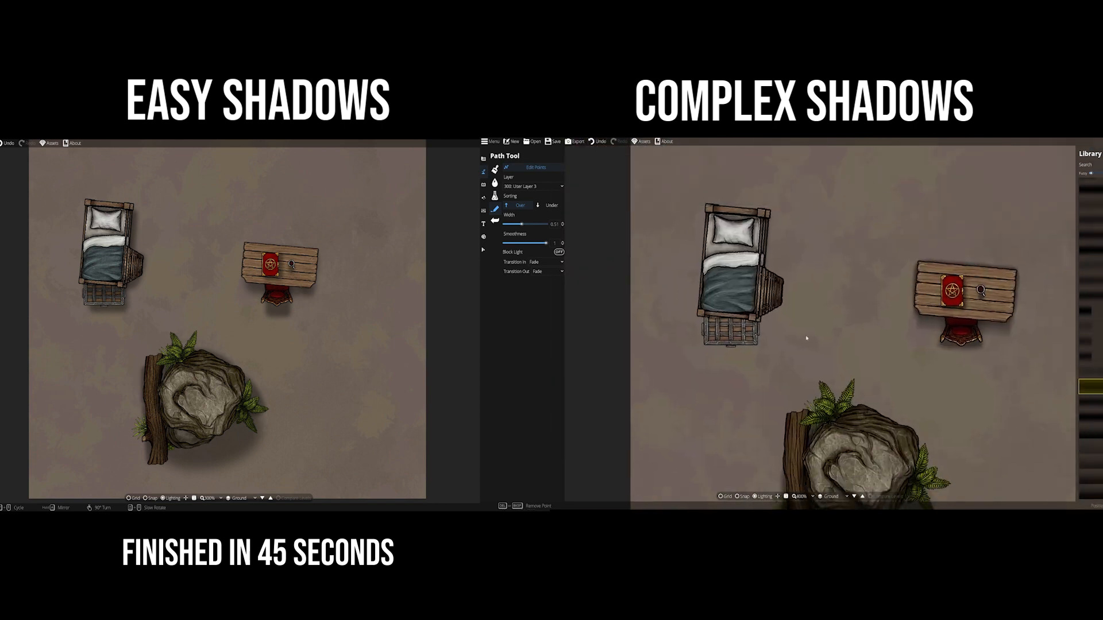
pyautogui.click(535, 167)
pyautogui.click(702, 323)
pyautogui.rightClick(723, 323)
pyautogui.click(597, 141)
pyautogui.click(702, 324)
pyautogui.rightClick(762, 327)
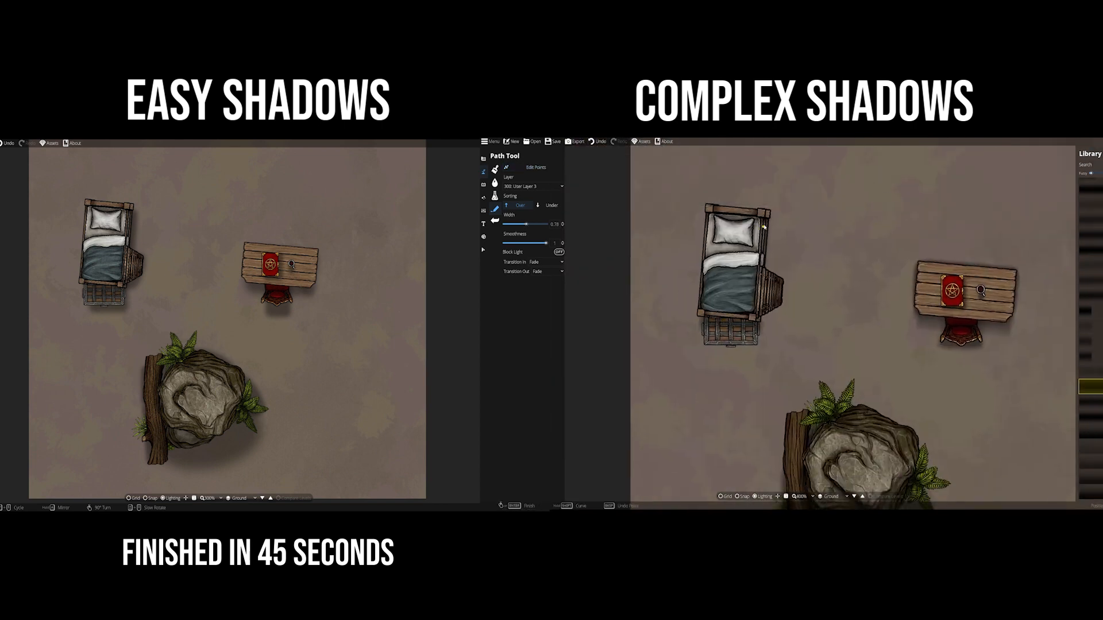
pyautogui.click(768, 218)
pyautogui.rightClick(759, 321)
# Step: Try a shadow path along the slatted wooden object beside the bed on a different layer, and undo it
pyautogui.click(533, 186)
pyautogui.click(529, 249)
pyautogui.click(781, 304)
pyautogui.rightClick(754, 321)
pyautogui.hotkey('ctrl', 'z')
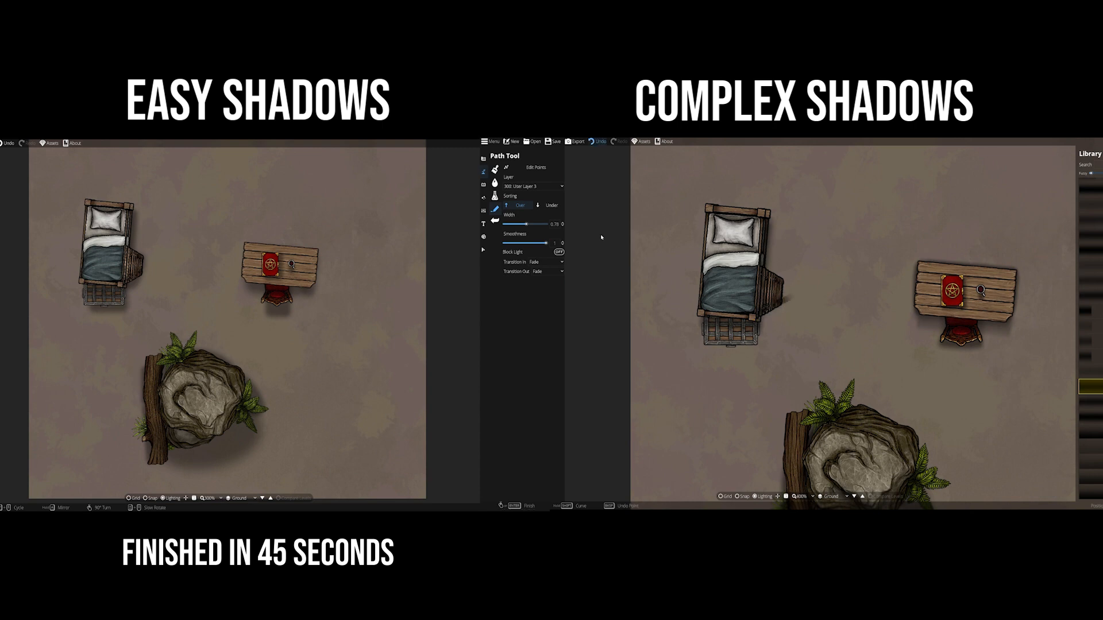
# Step: Change the path layer and draw a shadow path along the lower edge of the slatted wooden object beside the bed
pyautogui.click(533, 186)
pyautogui.click(530, 239)
pyautogui.click(782, 304)
pyautogui.rightClick(763, 319)
# Step: On layer 100: User Layer 1, draw shadow paths along the bed's right side and around the chest at its foot
pyautogui.click(533, 186)
pyautogui.click(529, 230)
pyautogui.click(769, 218)
pyautogui.rightClick(757, 345)
pyautogui.click(701, 346)
pyautogui.rightClick(756, 347)
pyautogui.click(699, 315)
pyautogui.rightClick(704, 349)
# Step: Choose another shadow texture and draw shadow paths along the bed's left side and headboard
pyautogui.click(1089, 371)
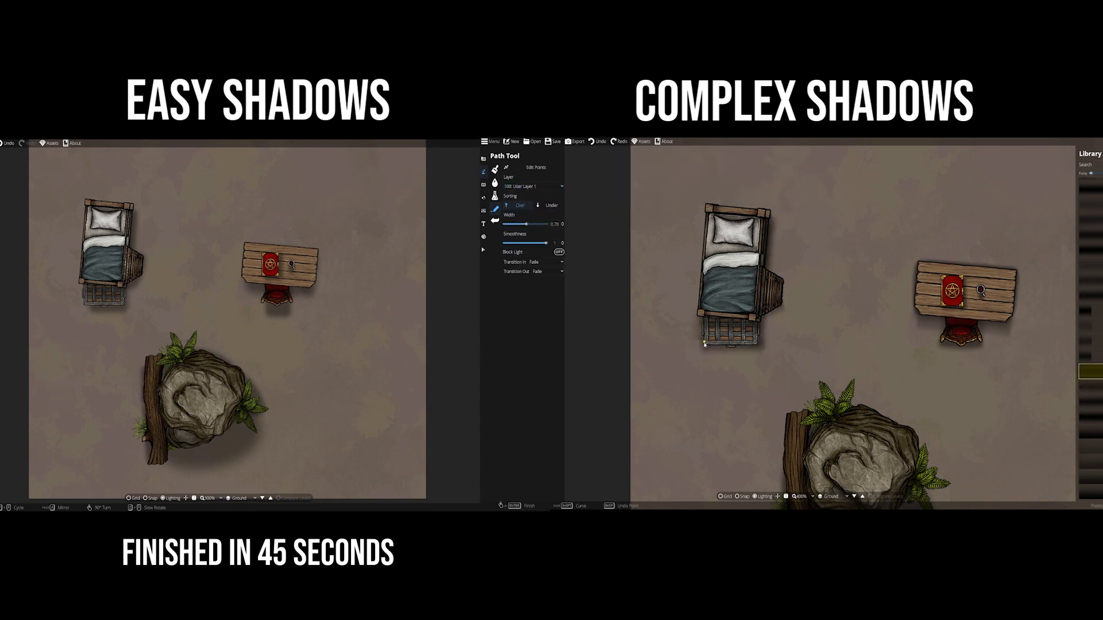
pyautogui.click(705, 210)
pyautogui.rightClick(697, 315)
pyautogui.click(706, 206)
pyautogui.hotkey('ctrl', 'z')
pyautogui.click(728, 206)
pyautogui.rightClick(767, 210)
# Step: Try a shadow path along the left side of the chest, and undo the latest path changes
pyautogui.scroll(-3, 712, 212)
pyautogui.moveTo(718, 249); pyautogui.dragTo(729, 297)
pyautogui.scroll(5, 699, 285)
pyautogui.click(679, 283)
pyautogui.rightClick(679, 302)
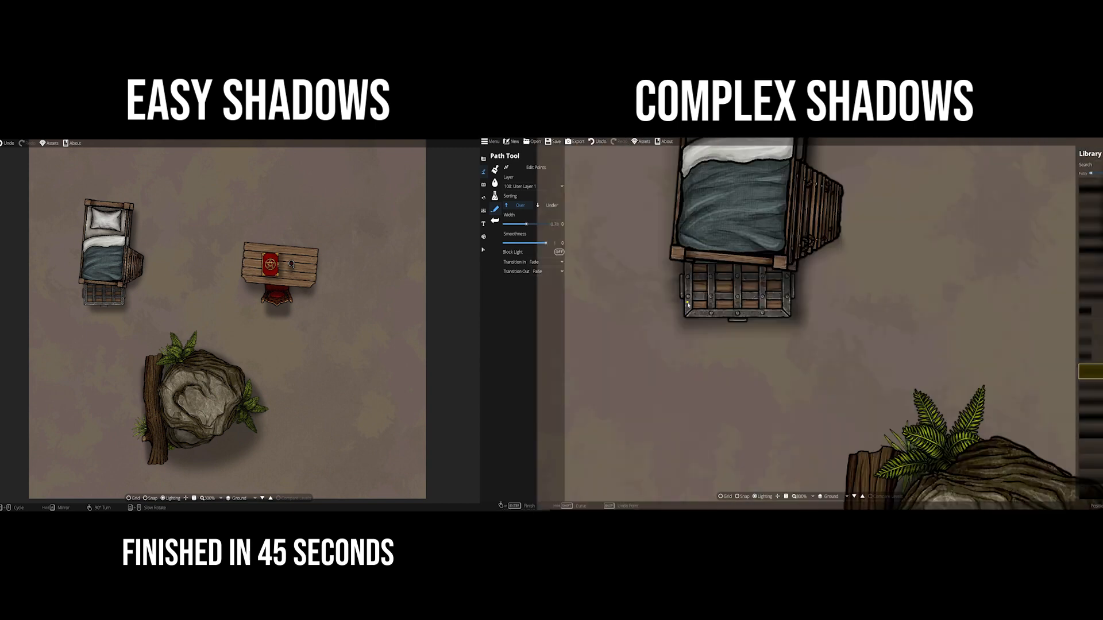
pyautogui.hotkey('ctrl', 'z')
pyautogui.moveTo(771, 212)
pyautogui.mouseDown()
pyautogui.moveTo(735, 259)
pyautogui.moveTo(724, 315)
pyautogui.mouseUp()
pyautogui.hotkey('ctrl', 'z')
# Step: On layer 300: User Layer 3, draw a shadow path along the outer edge of the slatted wooden object beside the bed
pyautogui.click(546, 186)
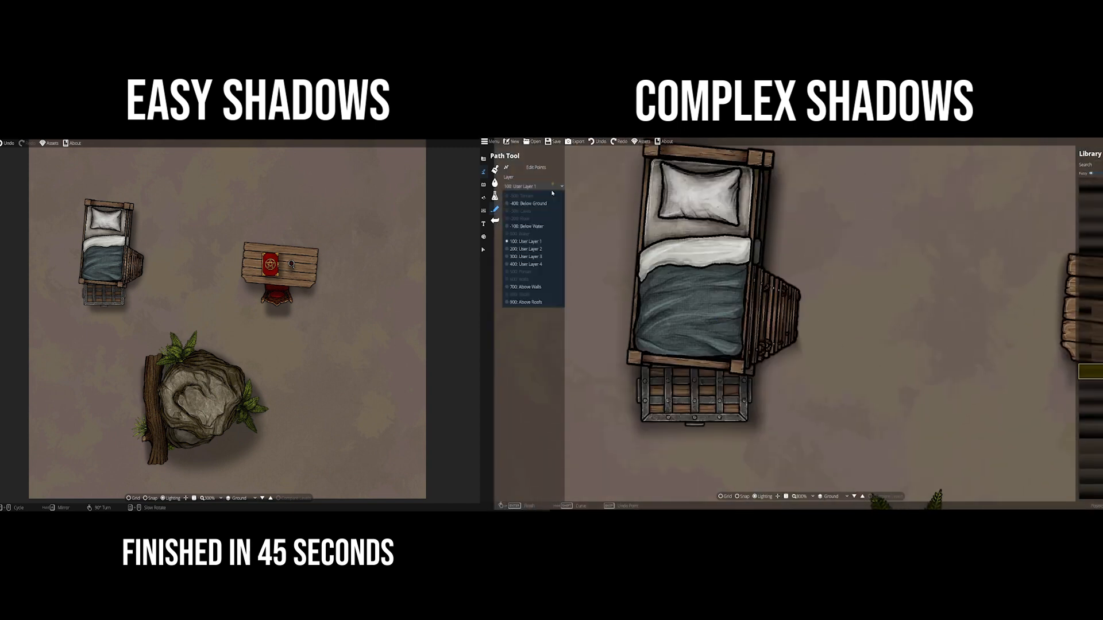
pyautogui.click(531, 258)
pyautogui.click(796, 291)
pyautogui.rightClick(799, 342)
pyautogui.scroll(-1, 931, 339)
pyautogui.moveTo(942, 336); pyautogui.dragTo(732, 258)
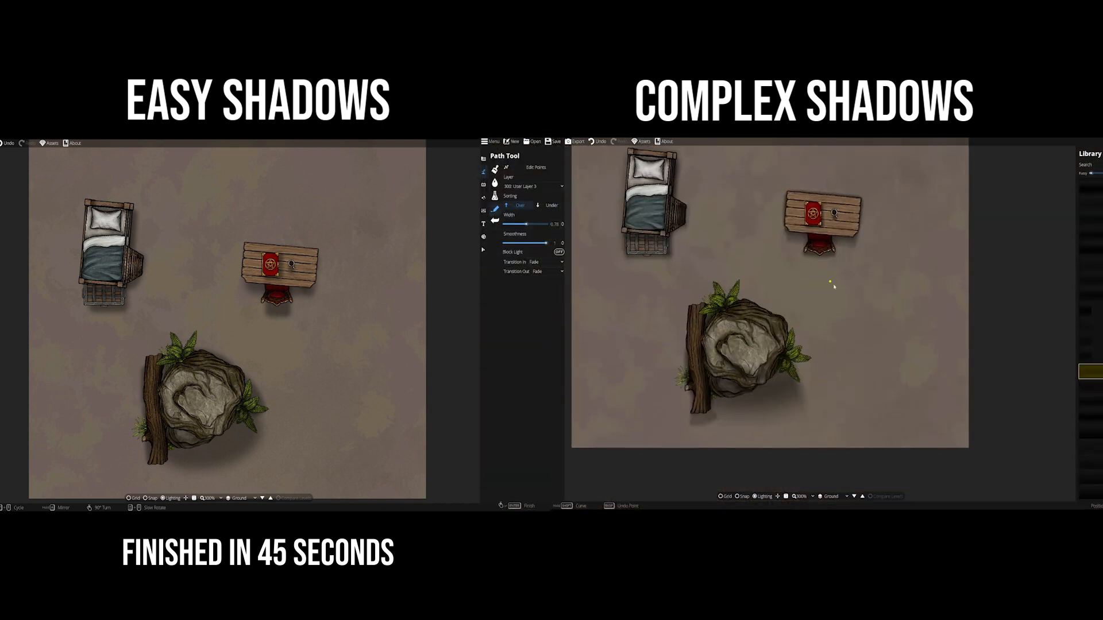
pyautogui.scroll(-3, 736, 264)
pyautogui.scroll(1, 736, 268)
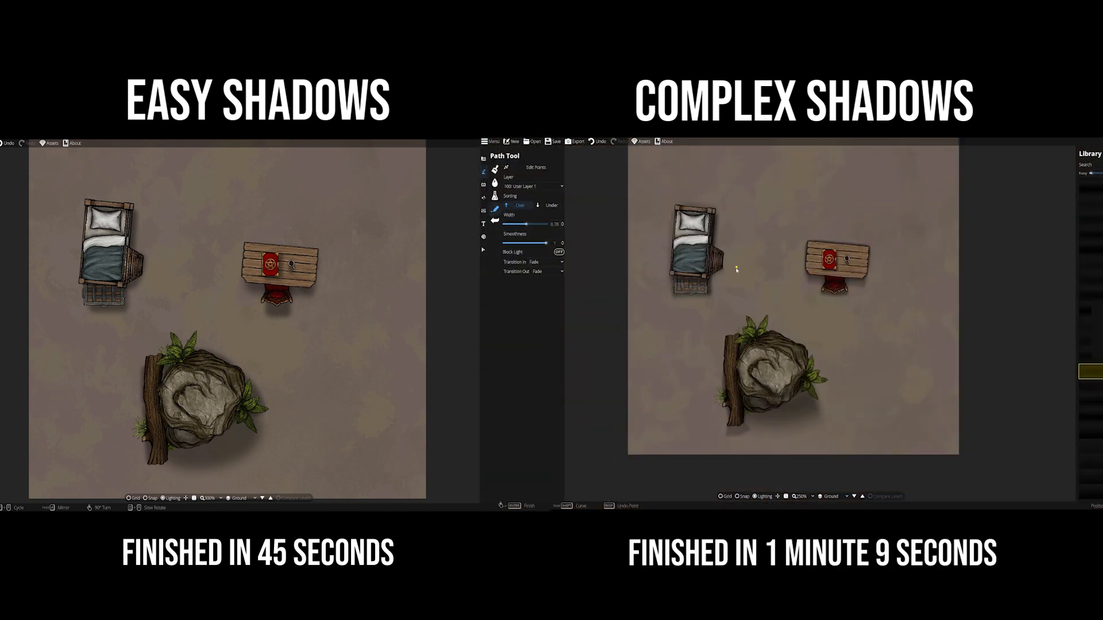